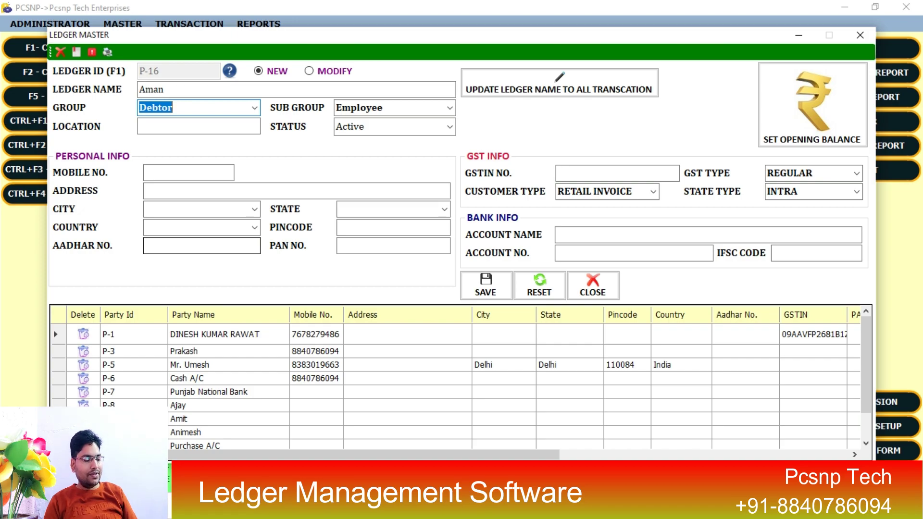
# Set the new ledger's sub group to Customer, keeping Debtor as its group
pyautogui.press('Tab')
pyautogui.press('Down')
pyautogui.press('Down')
pyautogui.press('Down')
pyautogui.press('Down')
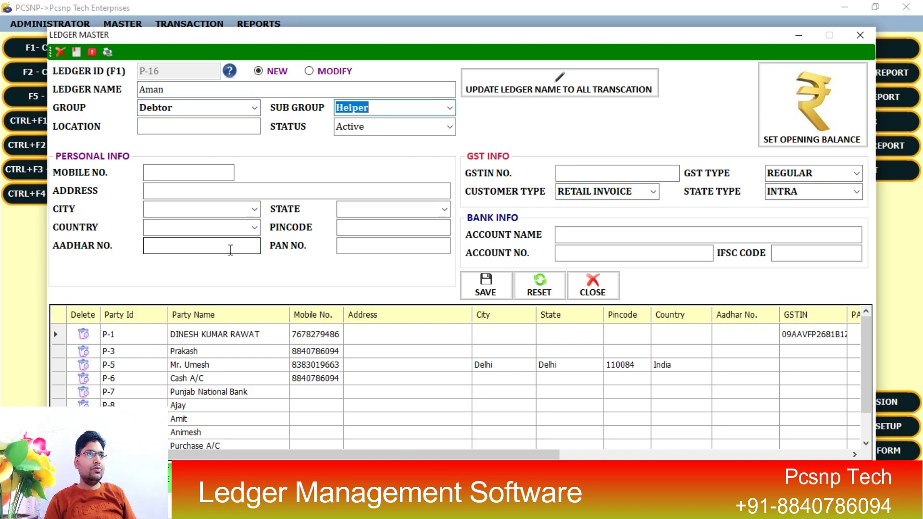
pyautogui.press('Down')
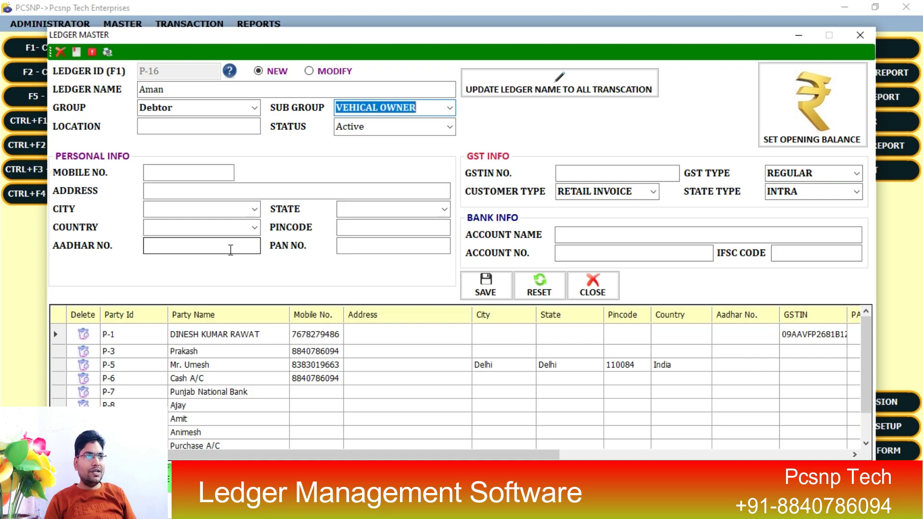
pyautogui.press('Up')
pyautogui.press('Up')
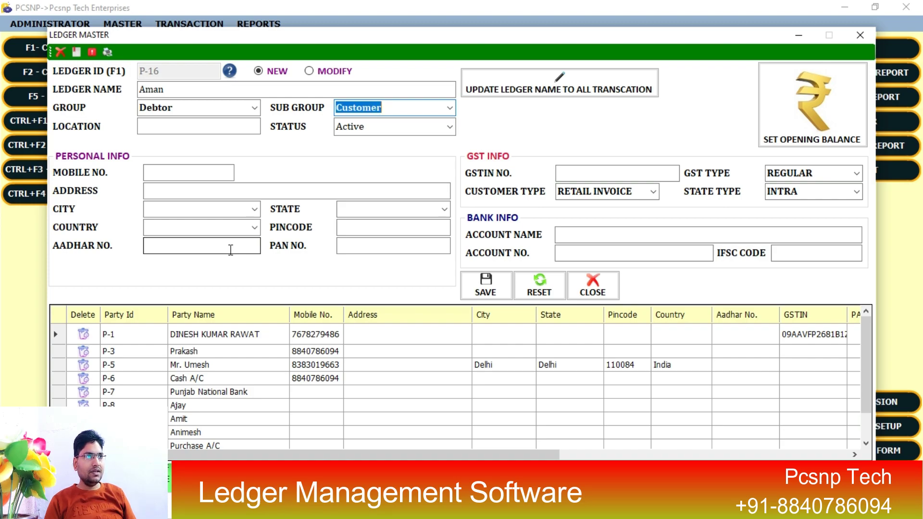
pyautogui.press('Tab')
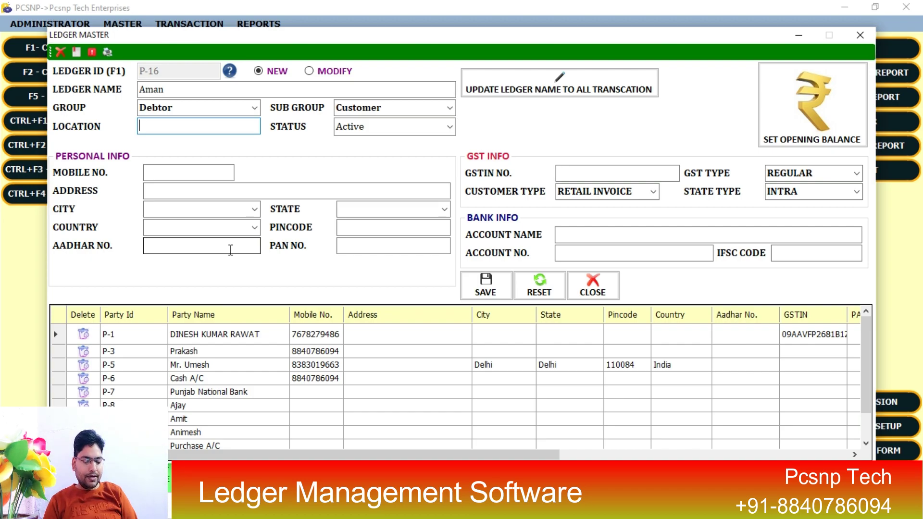
# Set the ledger's location to LAXMI NAGAR and keep its status as Active
pyautogui.write('LA')
pyautogui.press('Down')
pyautogui.press('Tab')
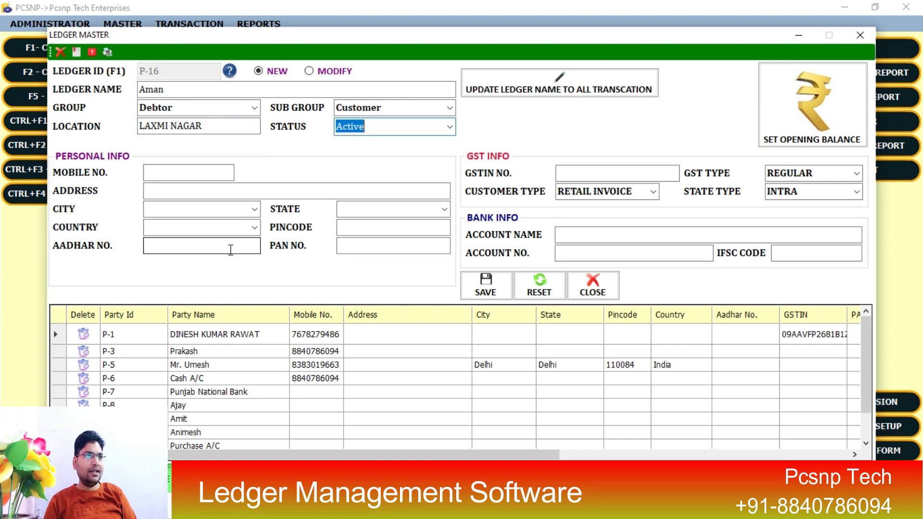
pyautogui.press('Tab')
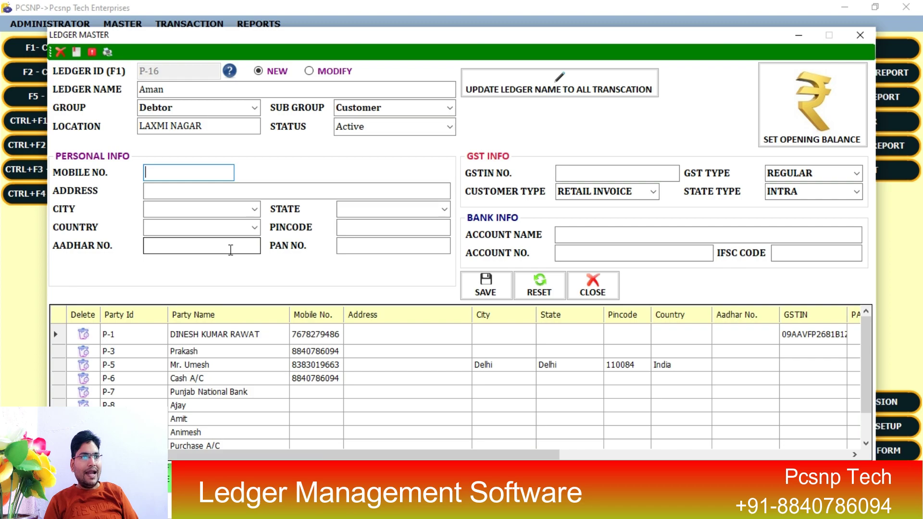
# Leave the personal, GST and bank details at their defaults and proceed to the new ledger's opening balance
pyautogui.press('Tab')
pyautogui.press('Tab')
pyautogui.press('Tab')
pyautogui.press('Tab')
pyautogui.press('Tab')
pyautogui.press('Tab')
pyautogui.press('Tab')
pyautogui.press('Tab')
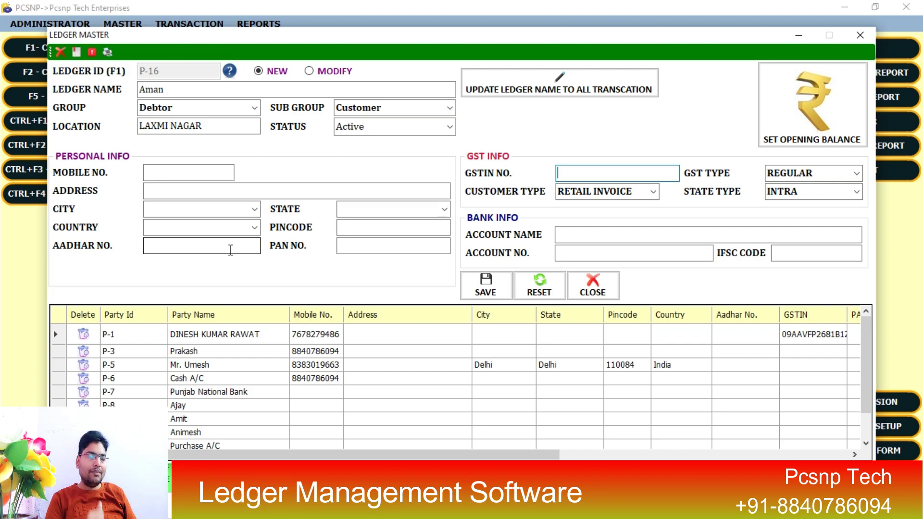
pyautogui.press('Tab')
pyautogui.press('Tab')
pyautogui.press('Tab')
pyautogui.press('Tab')
pyautogui.press('Tab')
pyautogui.press('Tab')
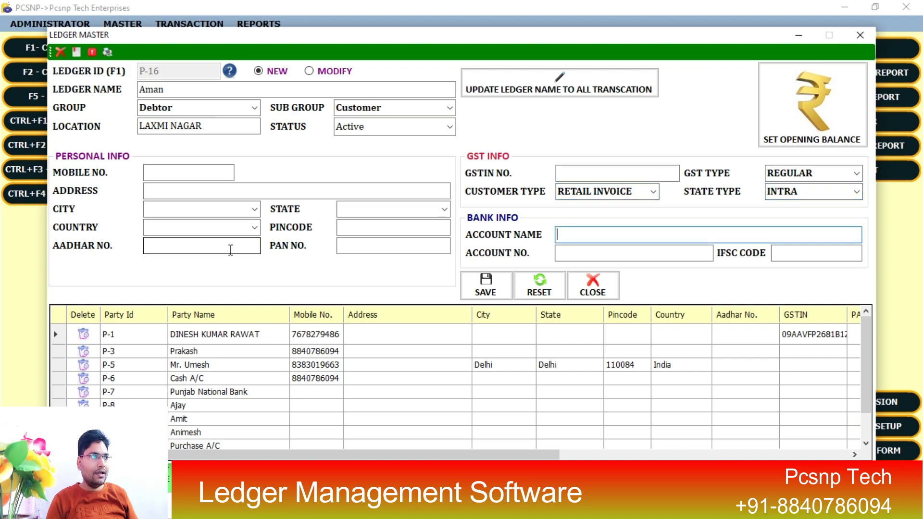
pyautogui.press('Tab')
pyautogui.press('Return')
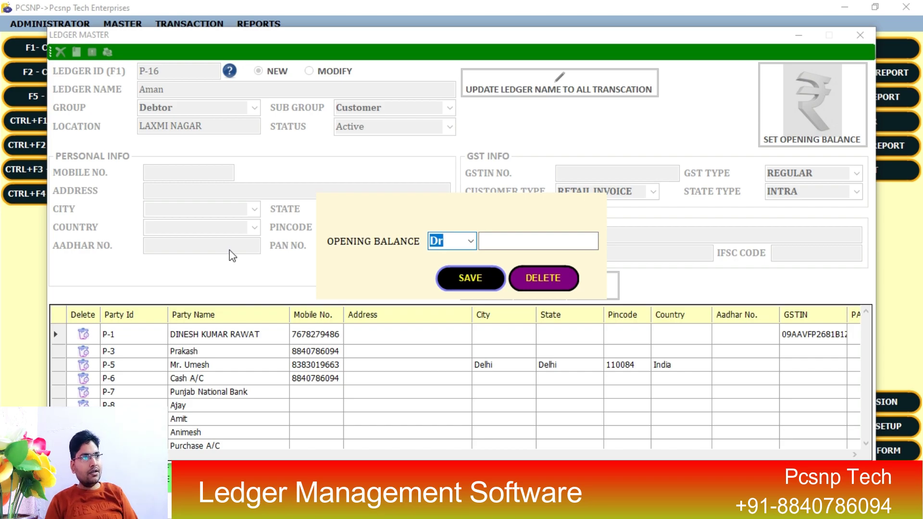
# Save the ledger with a Dr opening balance of 0 and close the ledger form
pyautogui.press('Down')
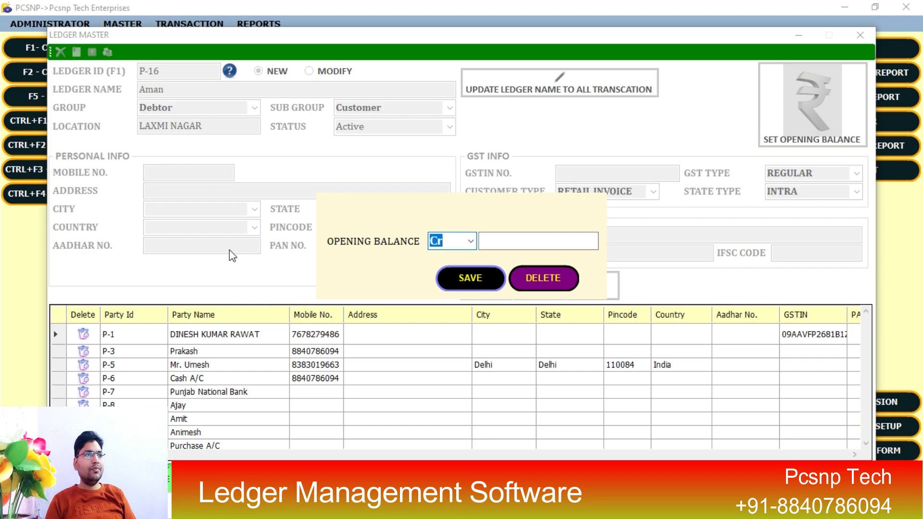
pyautogui.press('Up')
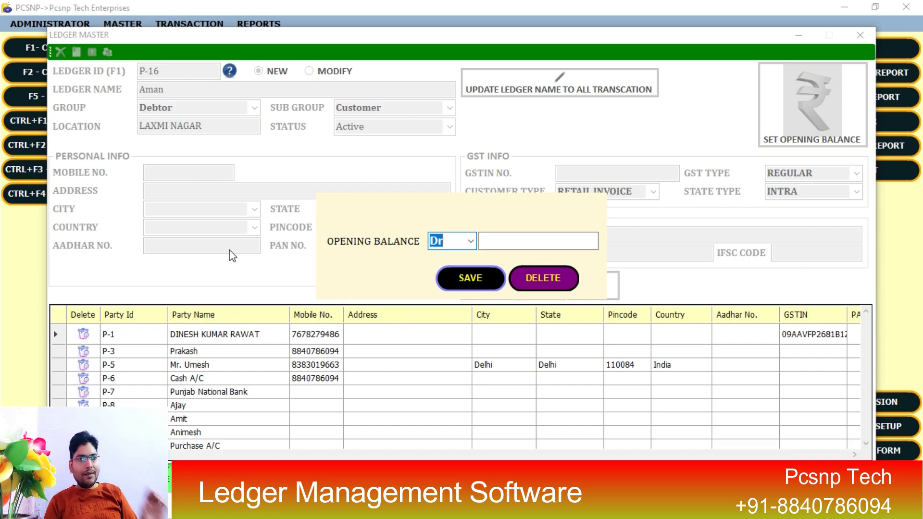
pyautogui.press('Tab')
pyautogui.write('0')
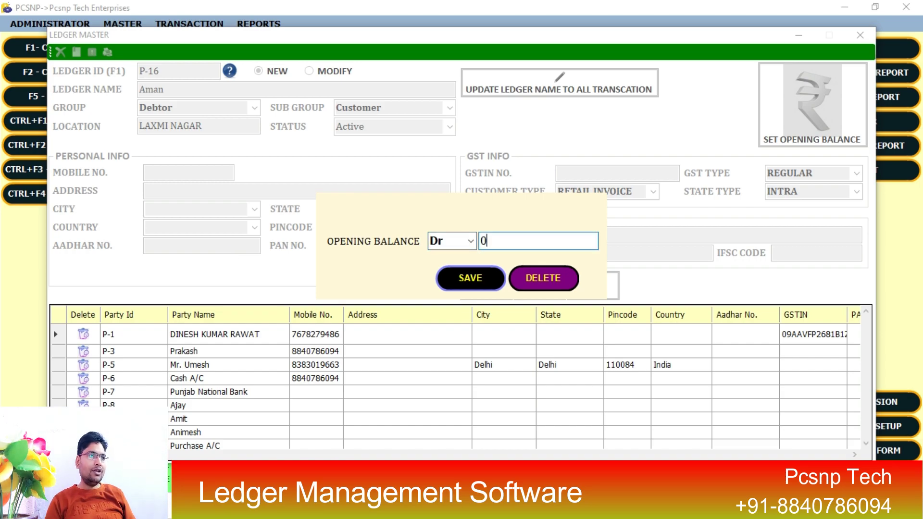
pyautogui.press('Return')
pyautogui.press('Return')
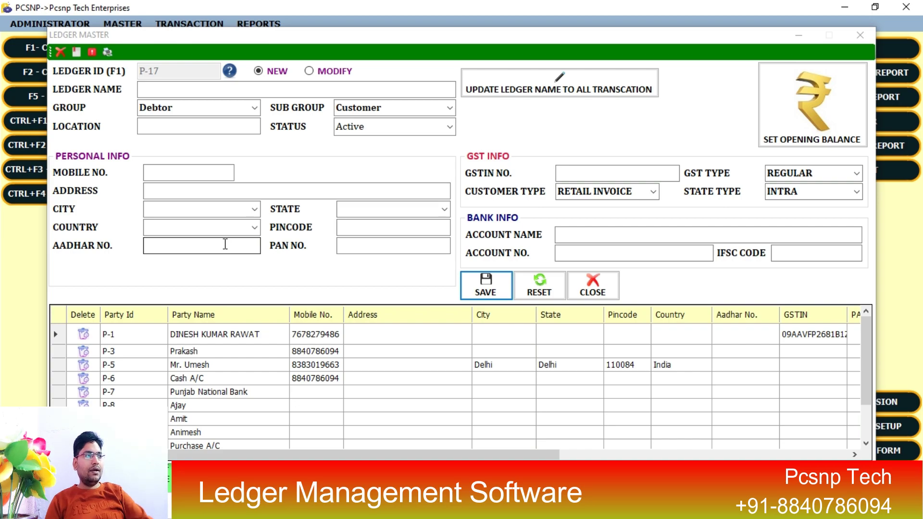
pyautogui.press('Escape')
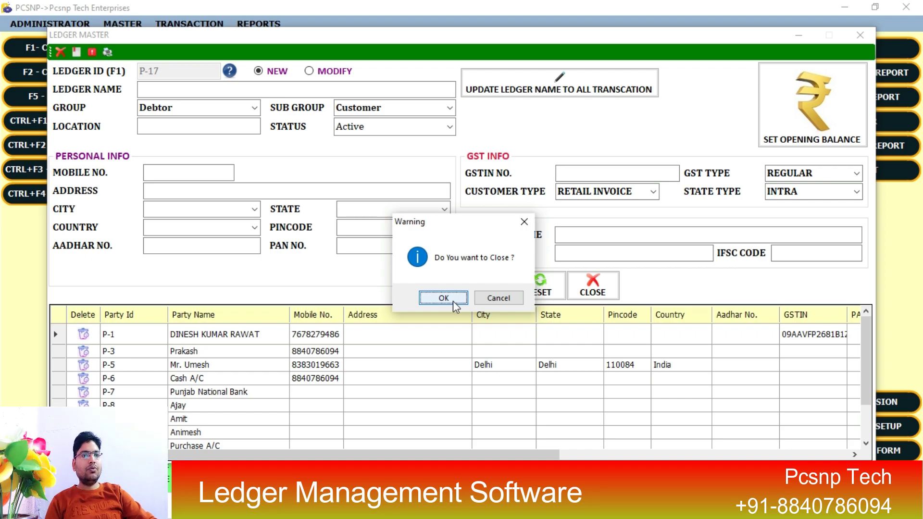
pyautogui.click(453, 302)
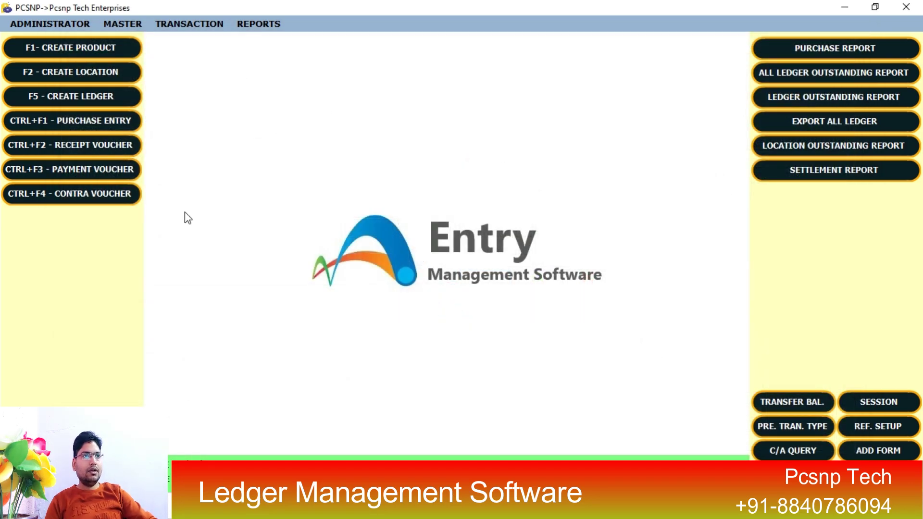
# Start a payment voucher for Pcsnp Tech Enterprises dated 20-12-2022, with Cash A/C at KARKARDUMA as the paying ledger
pyautogui.click(109, 178)
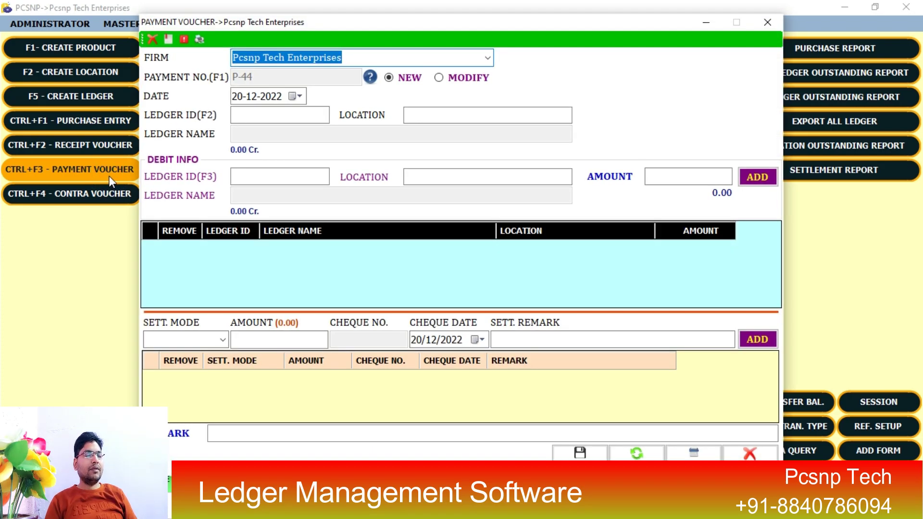
pyautogui.press('Return')
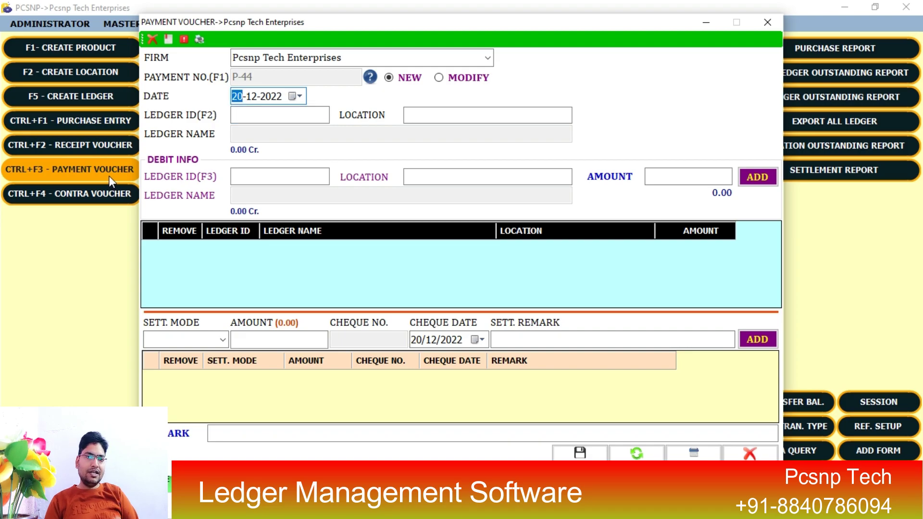
pyautogui.press('Return')
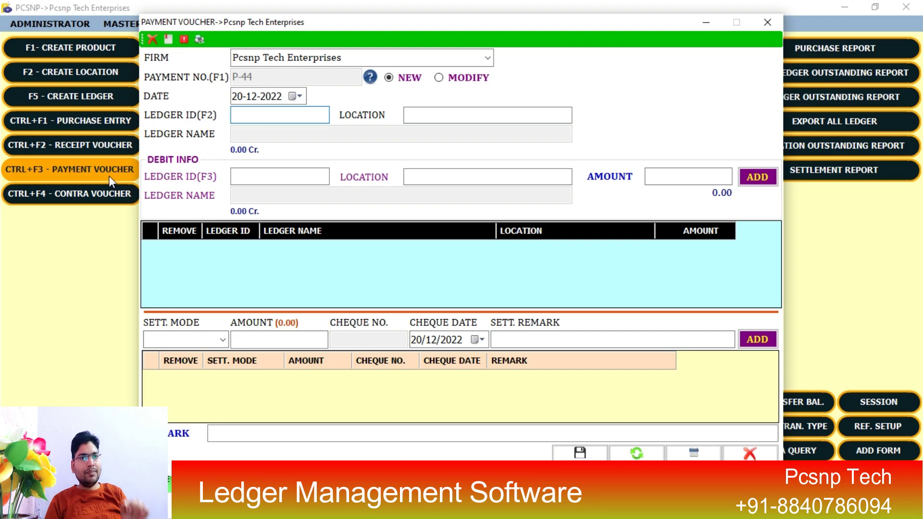
pyautogui.write('cas')
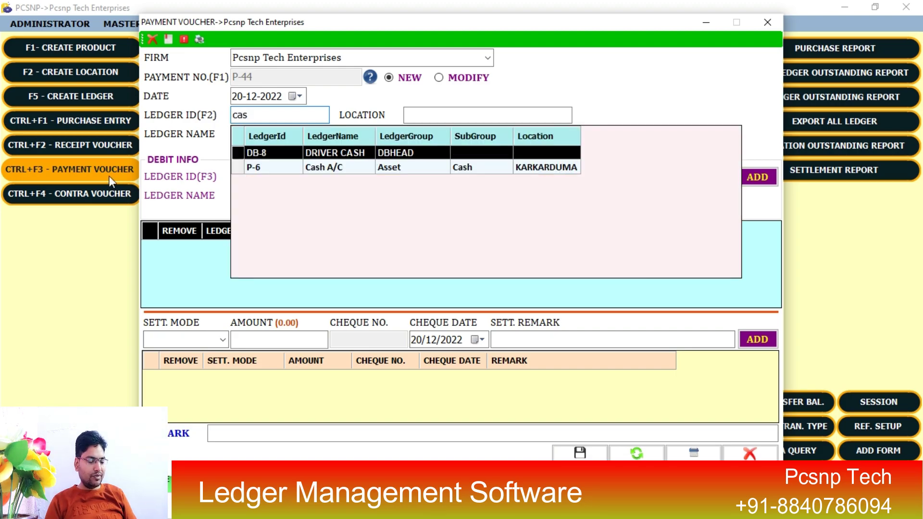
pyautogui.press('Down')
pyautogui.press('Return')
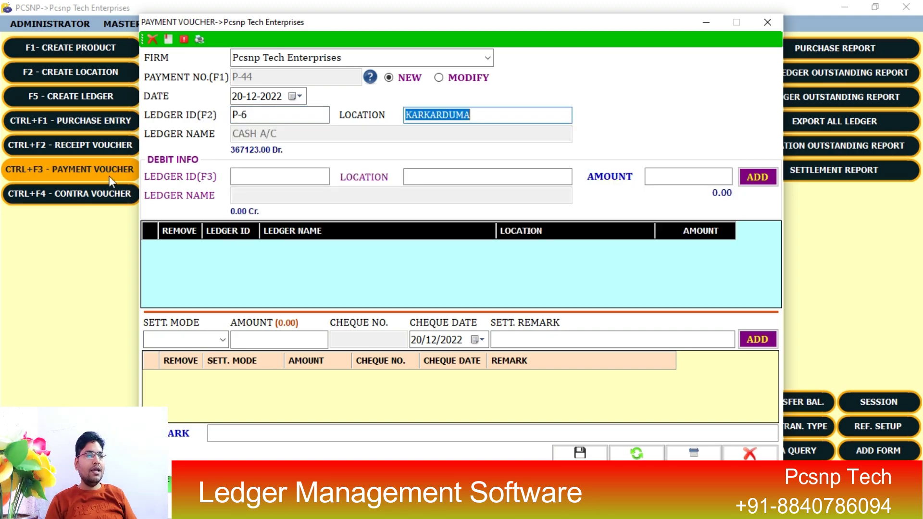
pyautogui.press('Return')
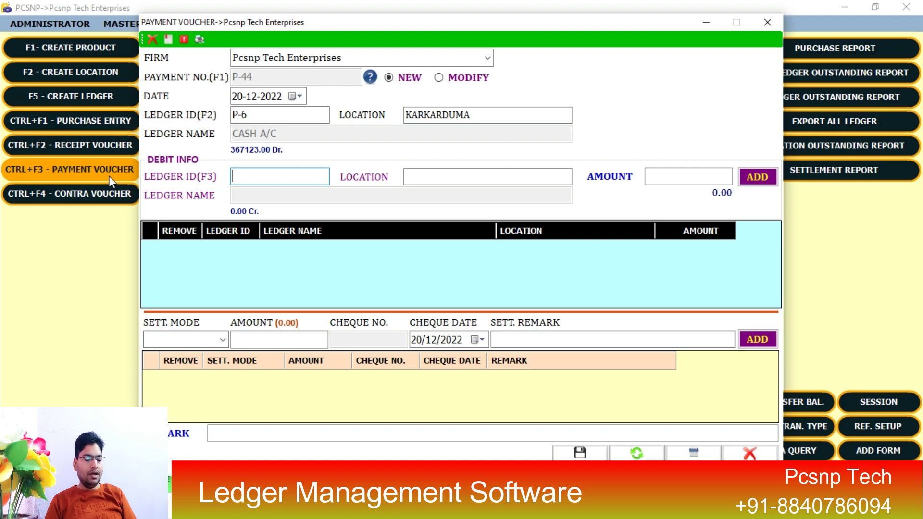
# Add a debit entry of 12500 for the Debtor customer ledger located in LAXMI NAGAR
pyautogui.write('aj')
pyautogui.press('Down')
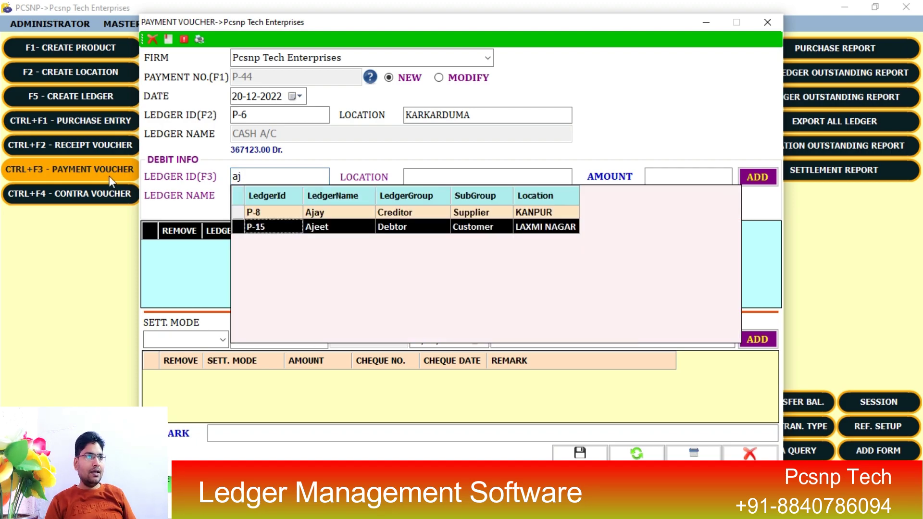
pyautogui.press('Return')
pyautogui.press('Return')
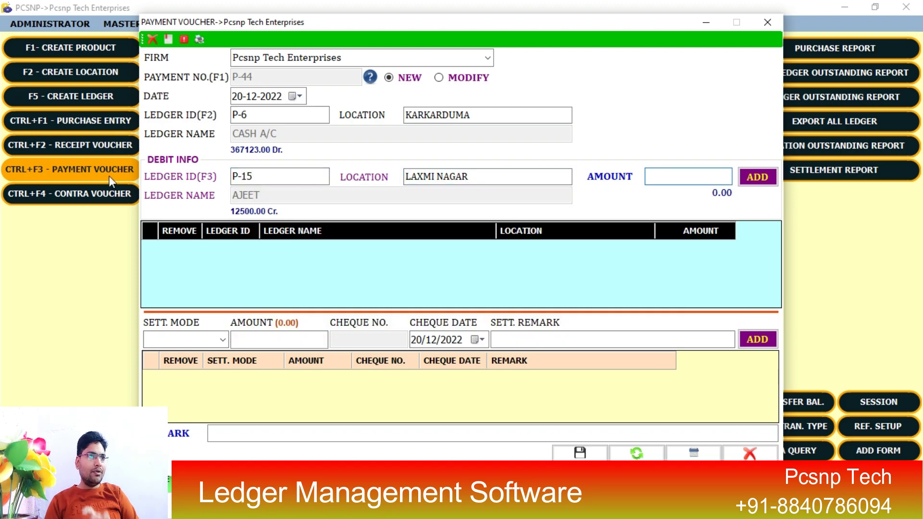
pyautogui.write('12500')
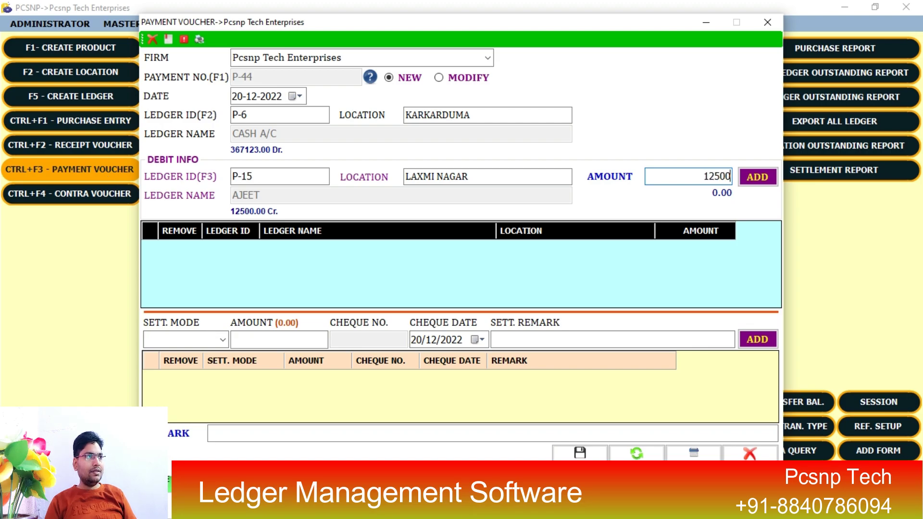
pyautogui.press('Return')
pyautogui.press('Return')
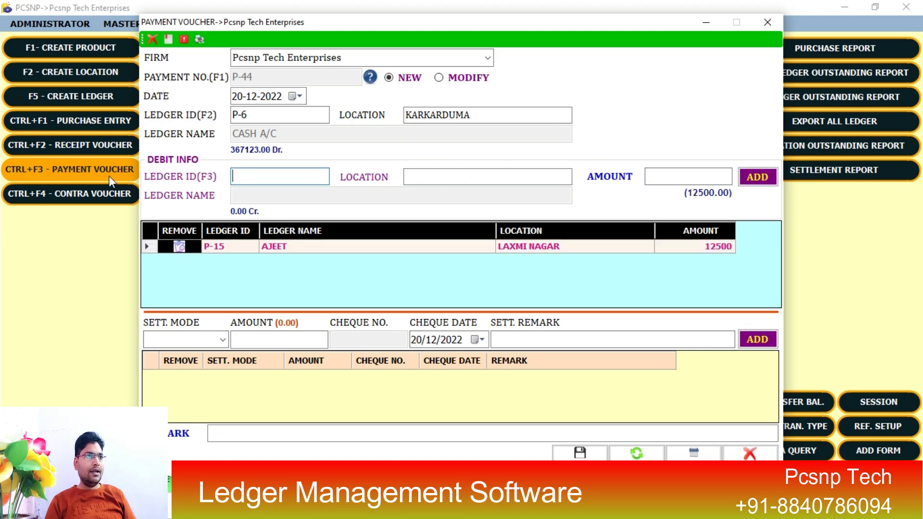
# Add a Cash settlement of 12500 dated 20/12/2022, leaving the settlement remark empty
pyautogui.press('Return')
pyautogui.press('Down')
pyautogui.press('Return')
pyautogui.write('12500')
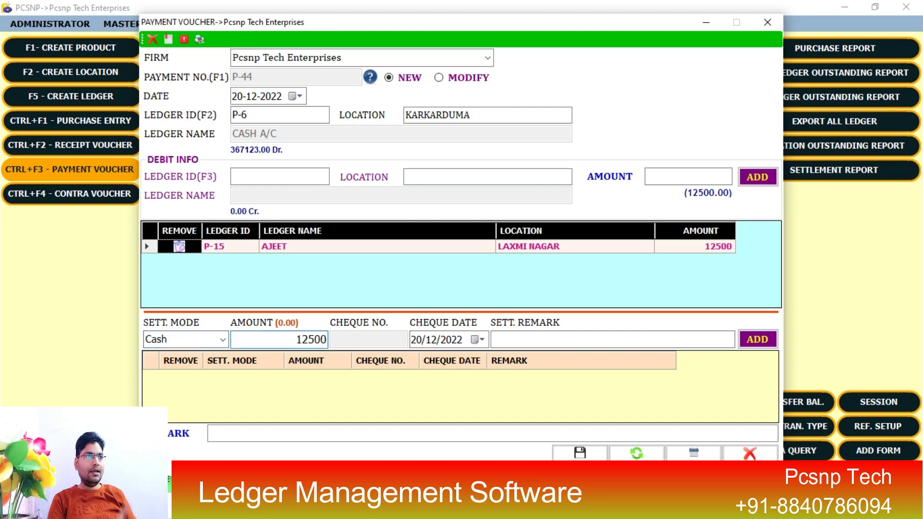
pyautogui.press('Return')
pyautogui.press('Return')
pyautogui.press('Return')
pyautogui.press('Return')
pyautogui.press('Return')
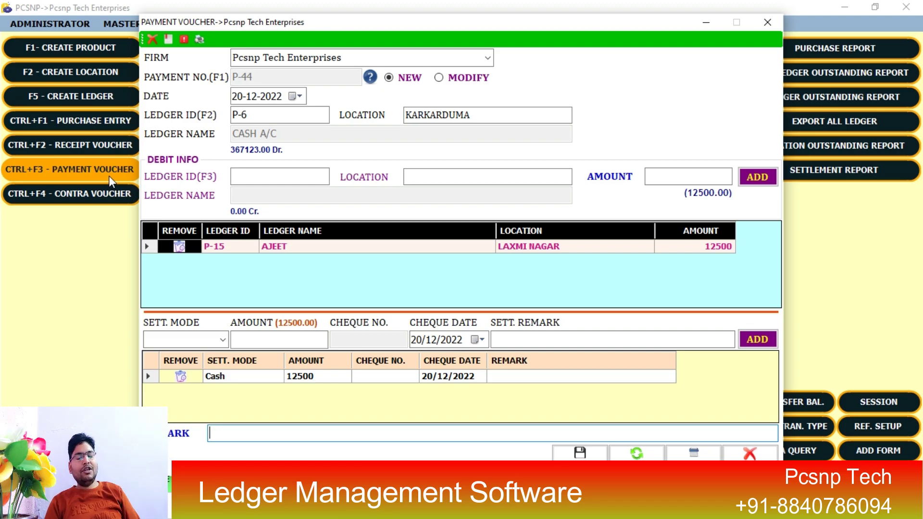
# Save the payment voucher without a remark and close the voucher form
pyautogui.hotkey('ctrl', 's')
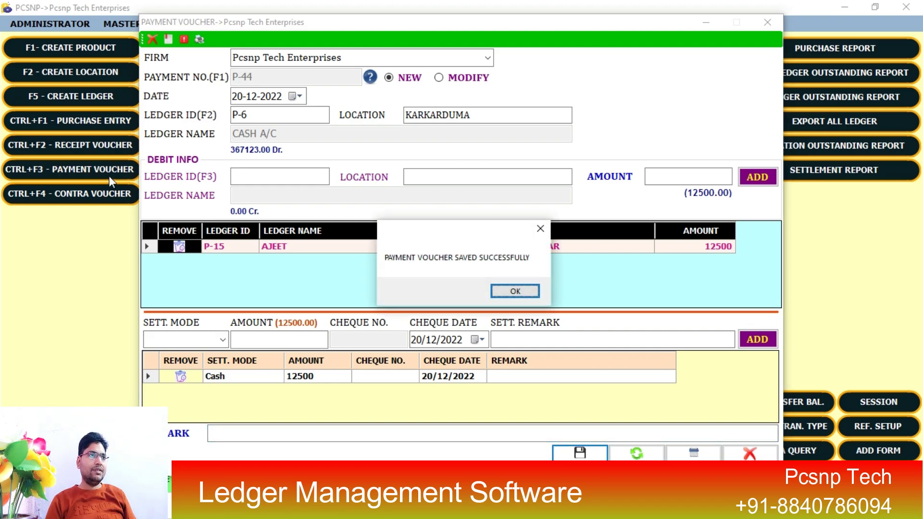
pyautogui.press('Return')
pyautogui.press('Escape')
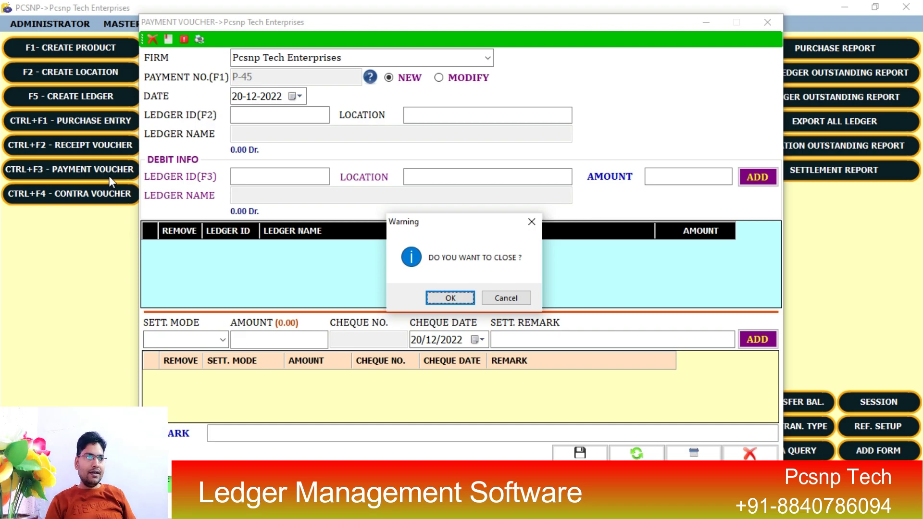
pyautogui.press('Return')
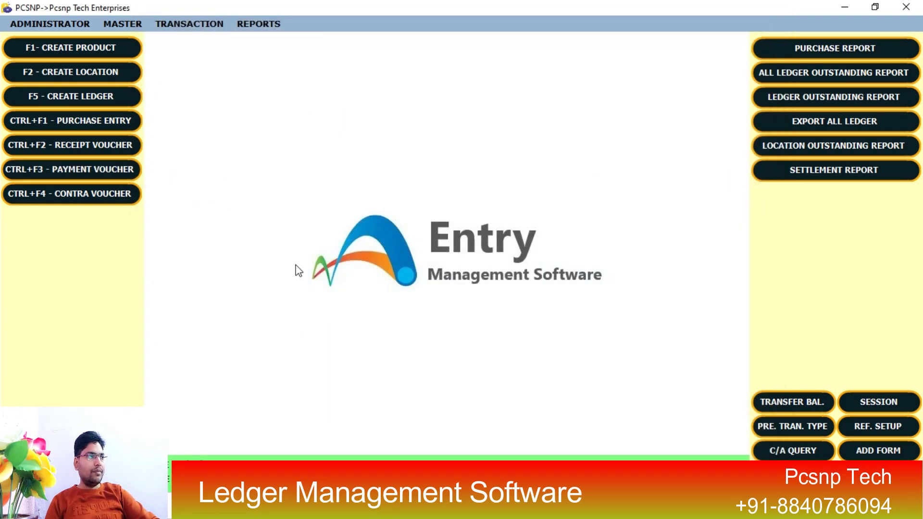
# Open the ledger outstanding report and find the Debtor customer ledger used in the payment voucher
pyautogui.click(772, 109)
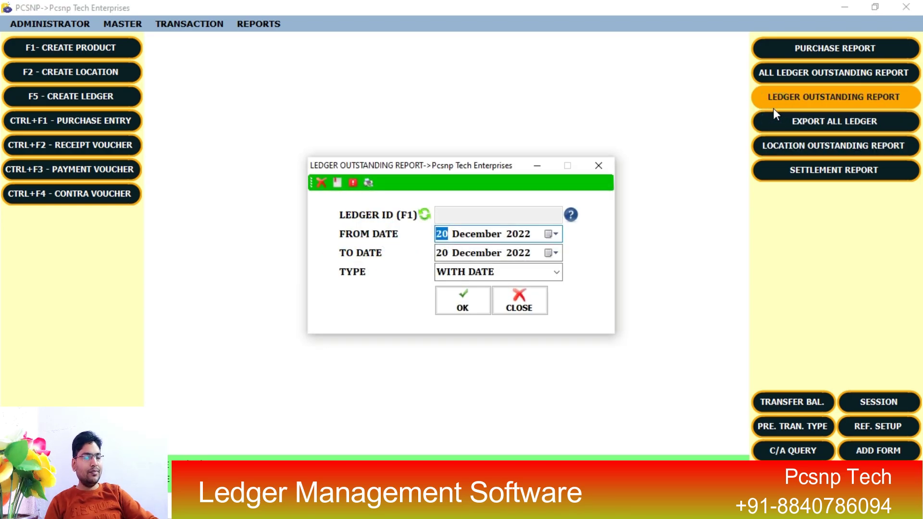
pyautogui.click(571, 215)
pyautogui.write('ape')
pyautogui.press('BackSpace')
pyautogui.press('BackSpace')
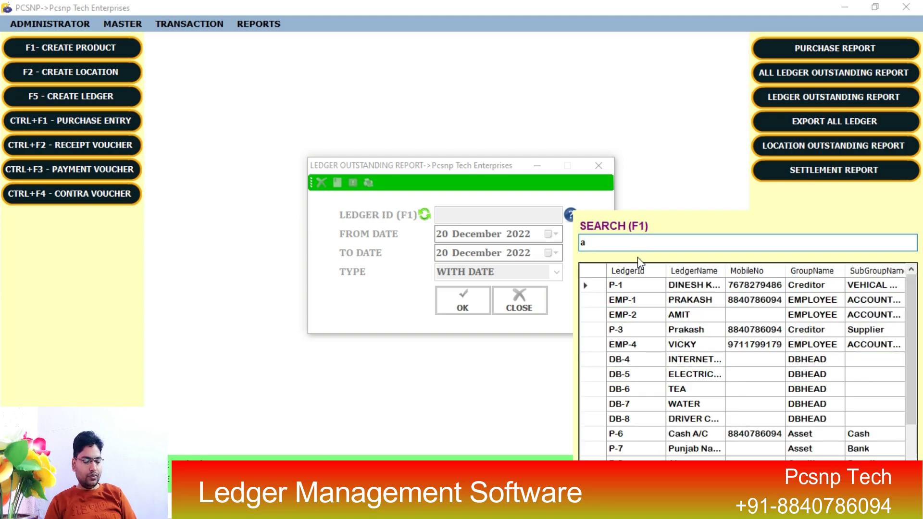
pyautogui.write('j')
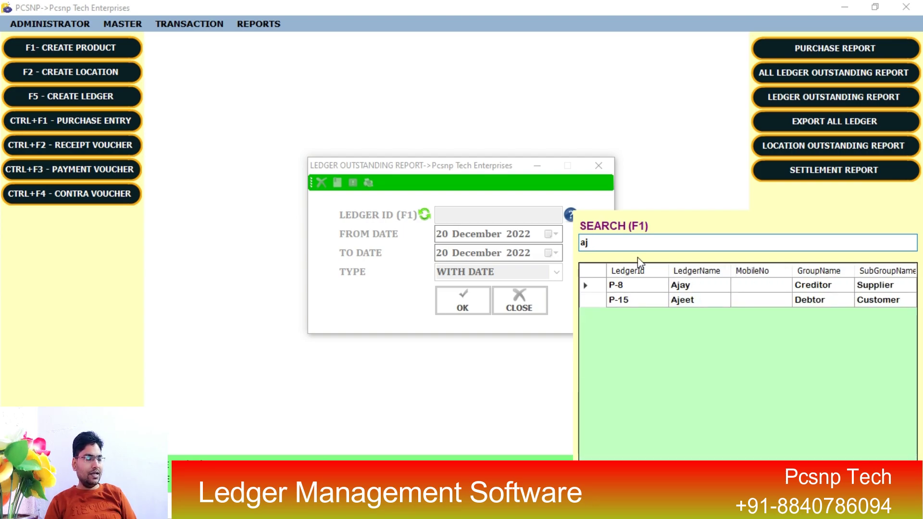
pyautogui.press('Down')
pyautogui.press('Right')
pyautogui.press('Right')
pyautogui.press('Down')
pyautogui.press('Left')
pyautogui.press('Left')
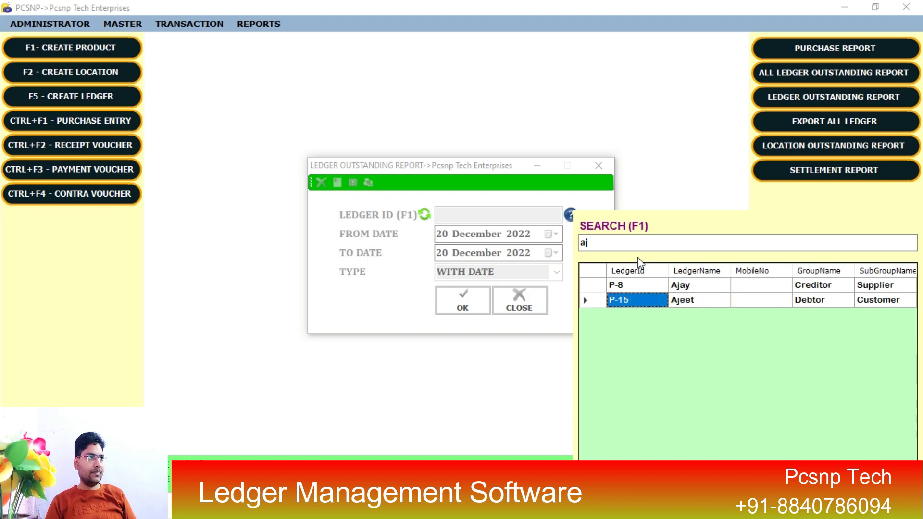
# Use the found ledger with 20 December 2022 for both dates, choose the report type after WITH DATE, and generate the outstanding report
pyautogui.press('Return')
pyautogui.press('Return')
pyautogui.press('Return')
pyautogui.press('Down')
pyautogui.press('Return')
pyautogui.press('Return')
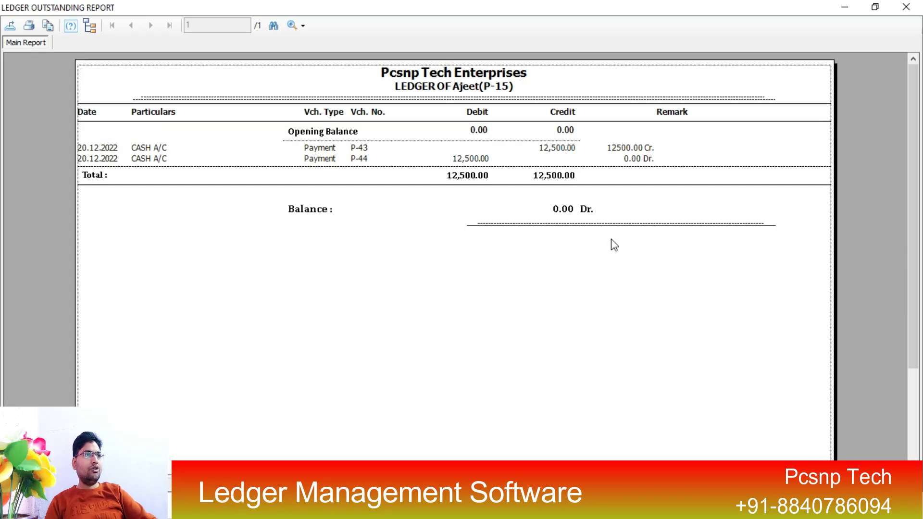
# Review the debit and credit totals in the customer's outstanding report, and close the report
pyautogui.click(446, 162)
pyautogui.click(477, 195)
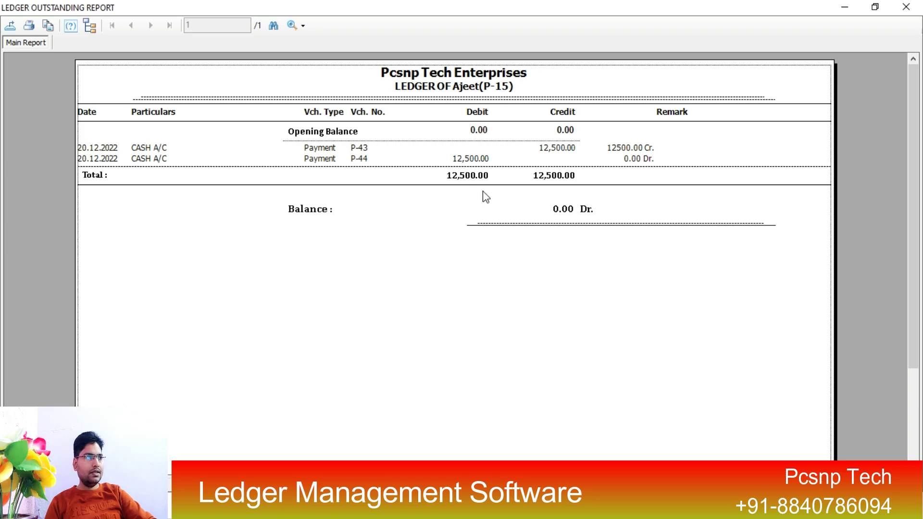
pyautogui.click(906, 6)
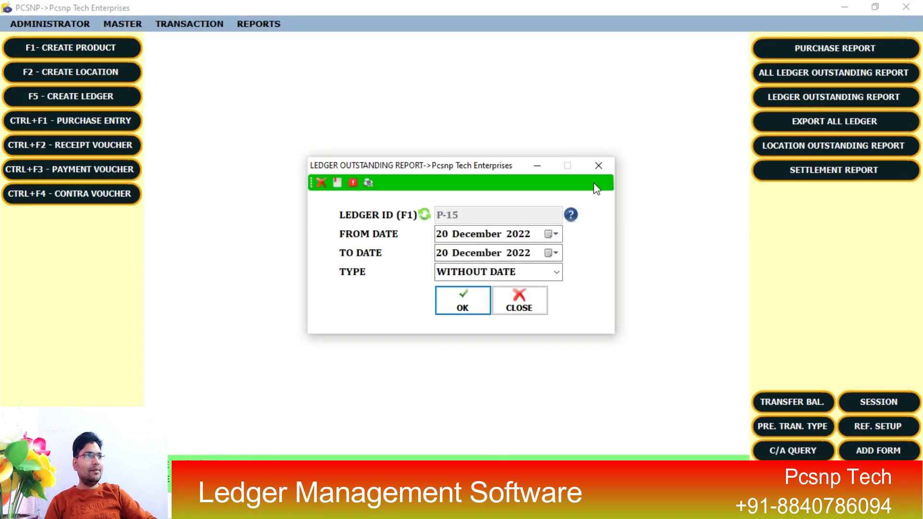
# Generate the outstanding report for the Cash A/C ledger, keeping 20 December 2022 for both dates and the type WITHOUT DATE
pyautogui.click(570, 215)
pyautogui.write('cas')
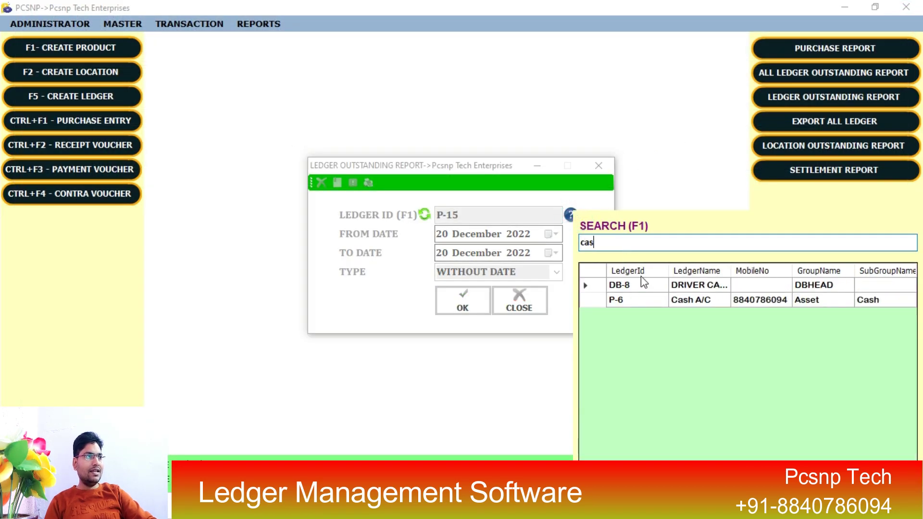
pyautogui.doubleClick(654, 300)
pyautogui.click(472, 304)
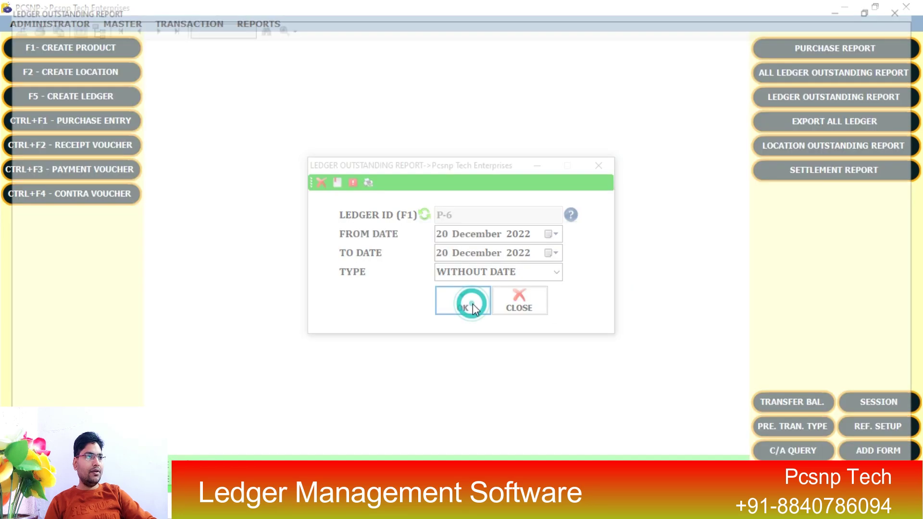
# Check the 20.12.2022 payment entries on page 2 of the Cash A/C report, and close the report windows
pyautogui.scroll(-5, 523, 310)
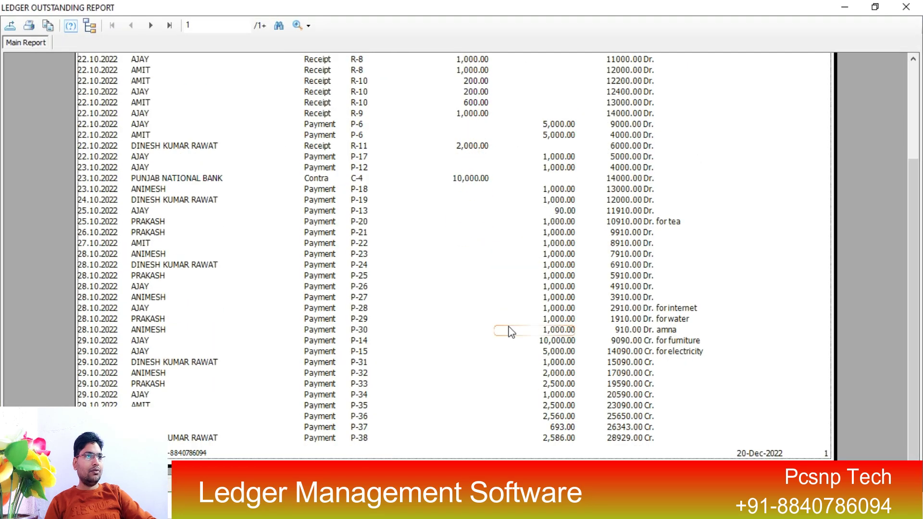
pyautogui.click(150, 27)
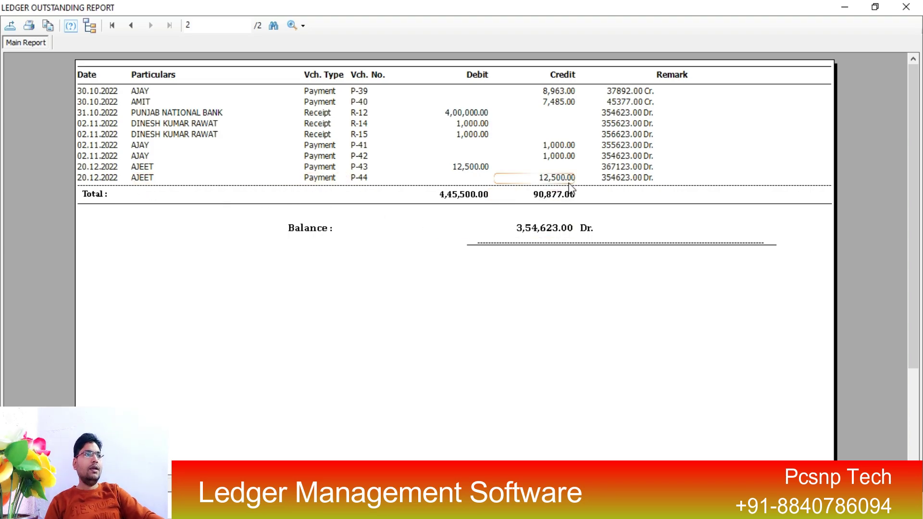
pyautogui.press('Escape')
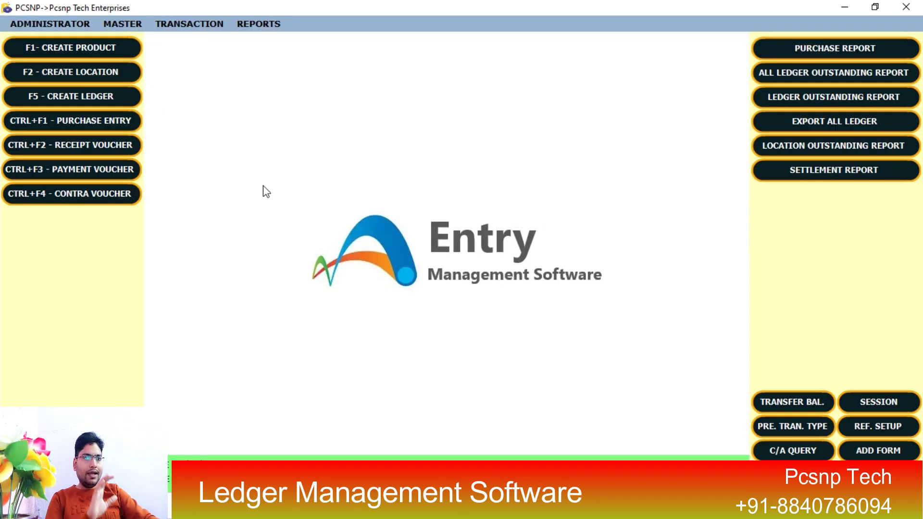
# Start a new payment voucher for Pcsnp Tech Enterprises dated 20-12-2022, with Cash A/C as the paying ledger
pyautogui.click(106, 173)
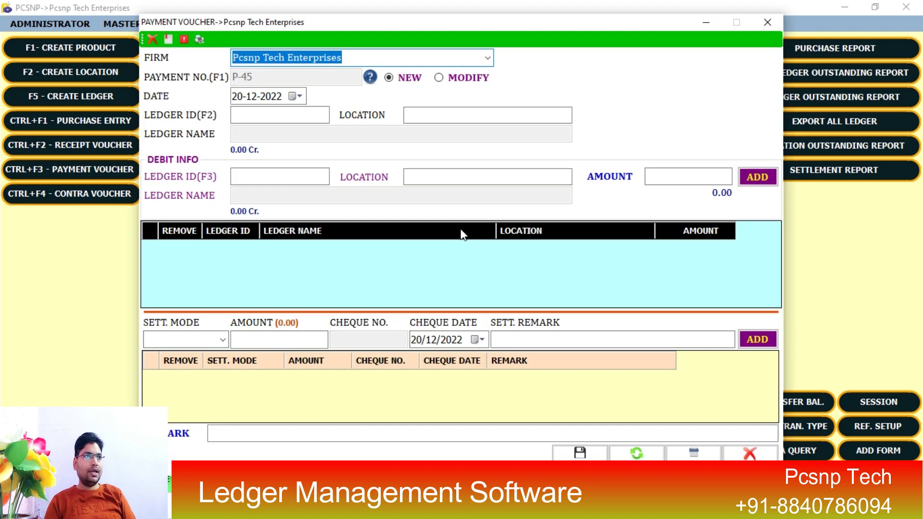
pyautogui.press('Tab')
pyautogui.press('Tab')
pyautogui.write('ca')
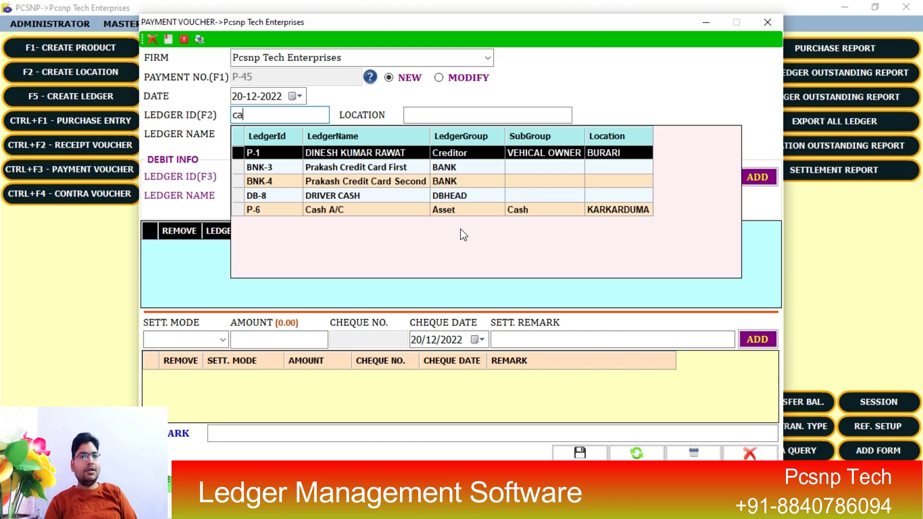
pyautogui.press('Down')
pyautogui.press('Down')
pyautogui.press('Down')
pyautogui.press('Down')
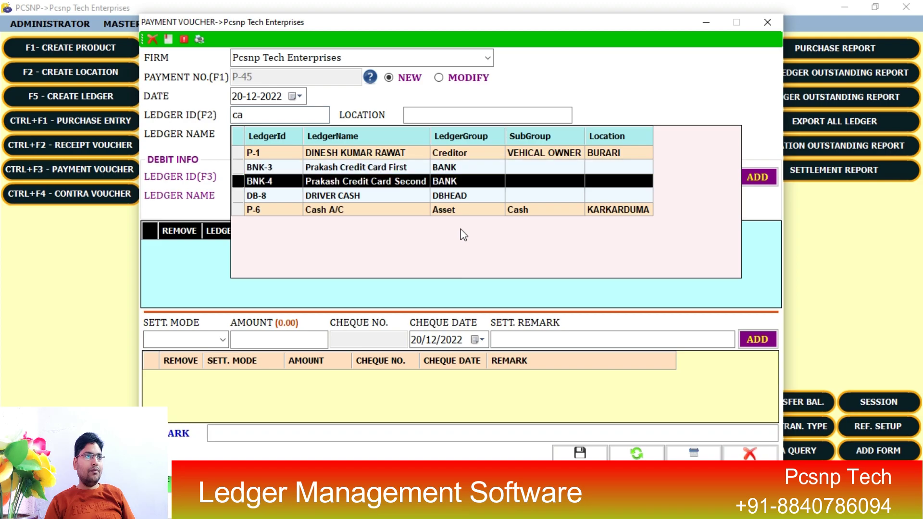
pyautogui.press('Return')
pyautogui.press('Return')
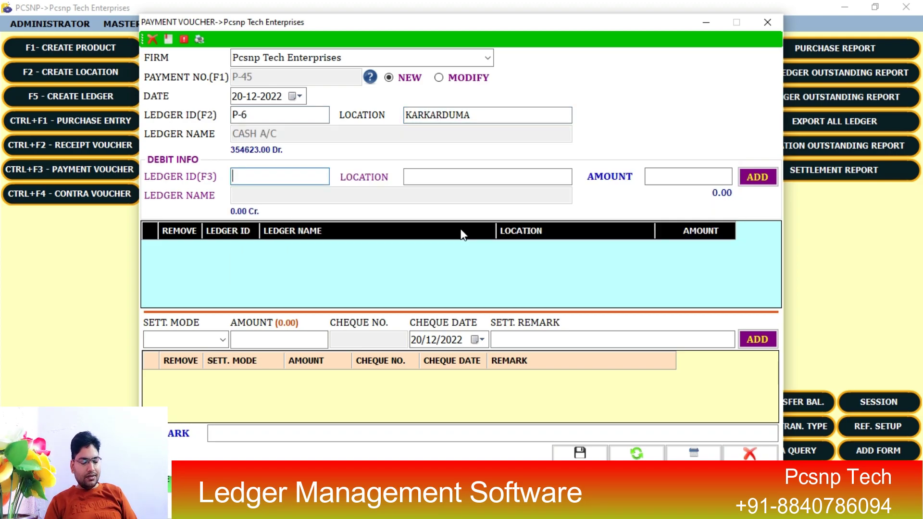
# Add a debit entry of 6500 for the Debtor customer ledger at the LAXMI NAGAR location
pyautogui.write('aman')
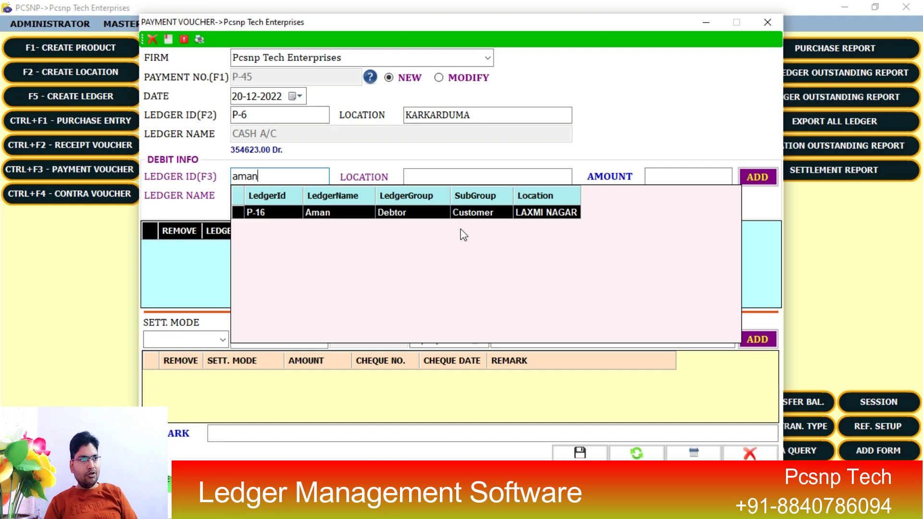
pyautogui.press('Return')
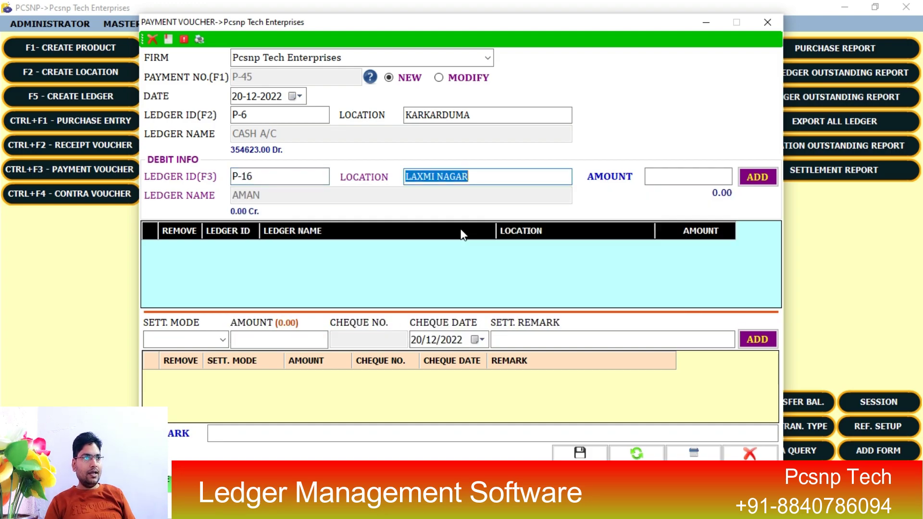
pyautogui.press('Return')
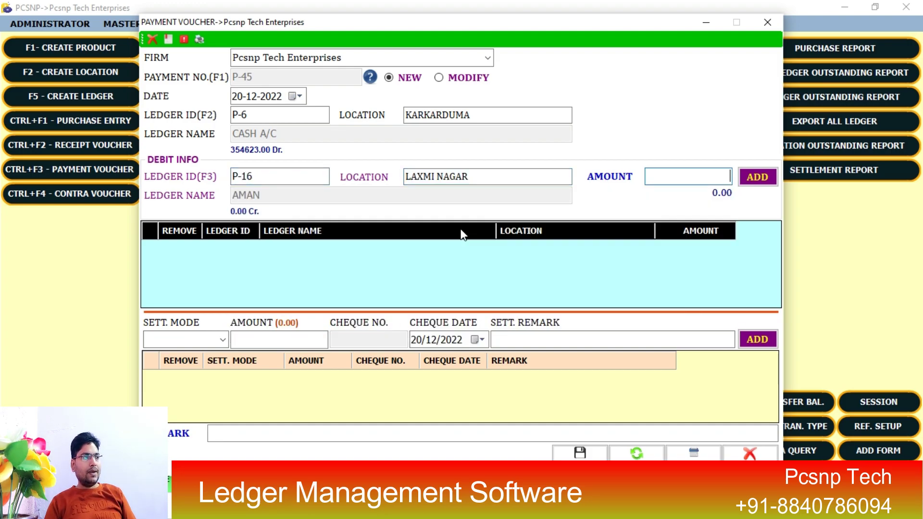
pyautogui.write('6500')
pyautogui.press('Return')
# Add a Cash settlement of 6500 dated 20/12/2022 with no settlement remark
pyautogui.click(183, 339)
pyautogui.press('Down')
pyautogui.press('Return')
pyautogui.write('6500')
pyautogui.press('Return')
pyautogui.press('Return')
pyautogui.press('Return')
pyautogui.press('Return')
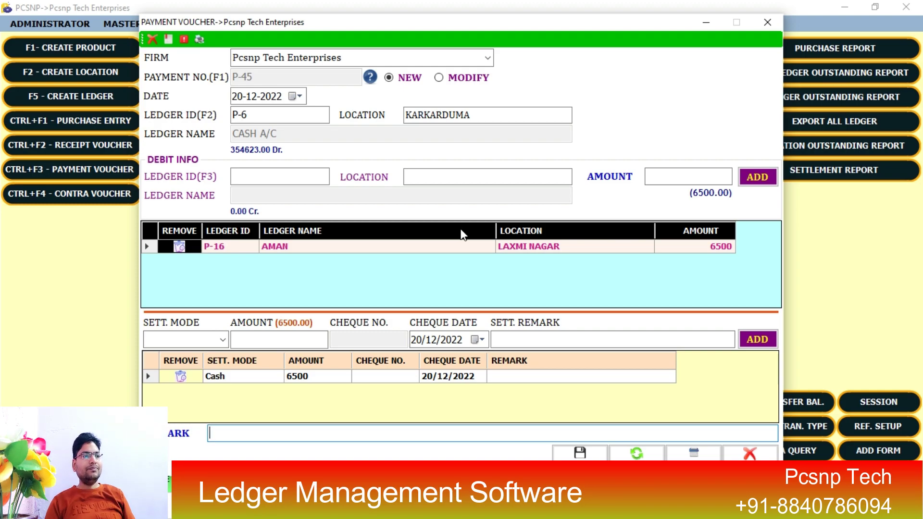
# Save the 6500 payment voucher with its remark left blank, and close the voucher form
pyautogui.press('Return')
pyautogui.press('Return')
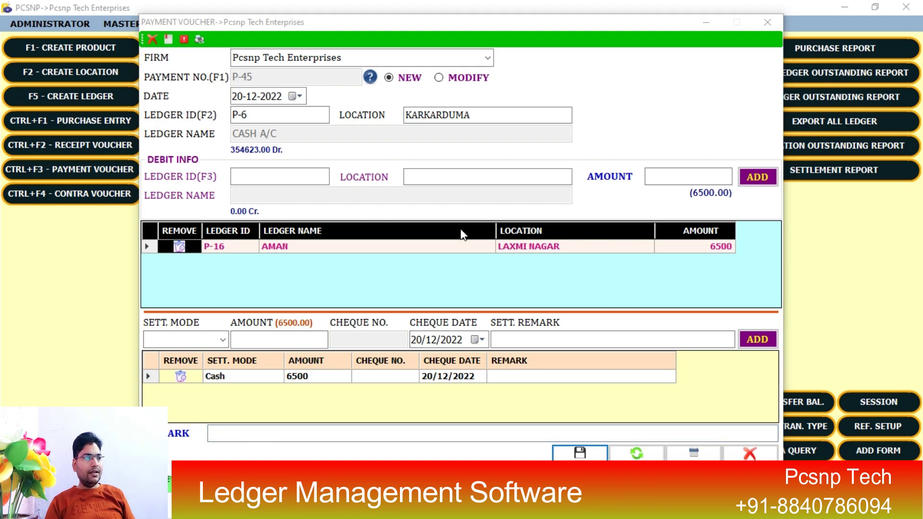
pyautogui.press('Return')
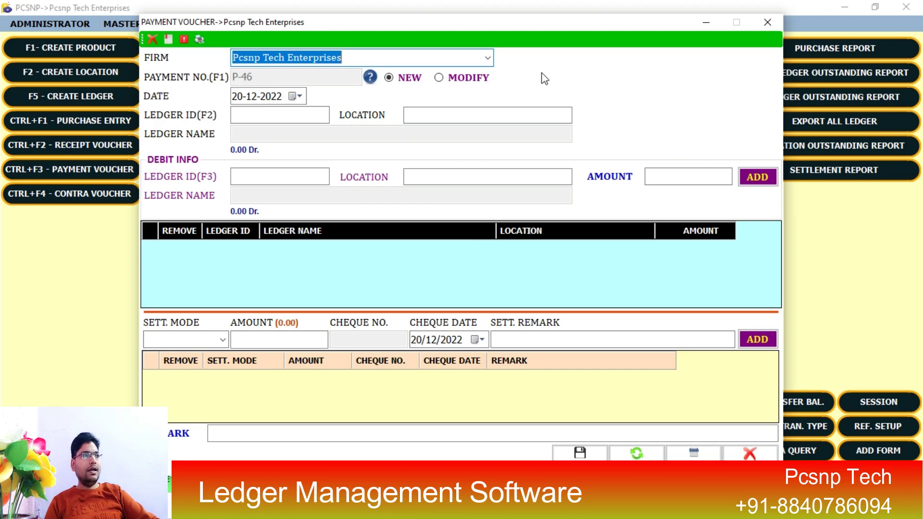
pyautogui.press('Escape')
pyautogui.click(455, 301)
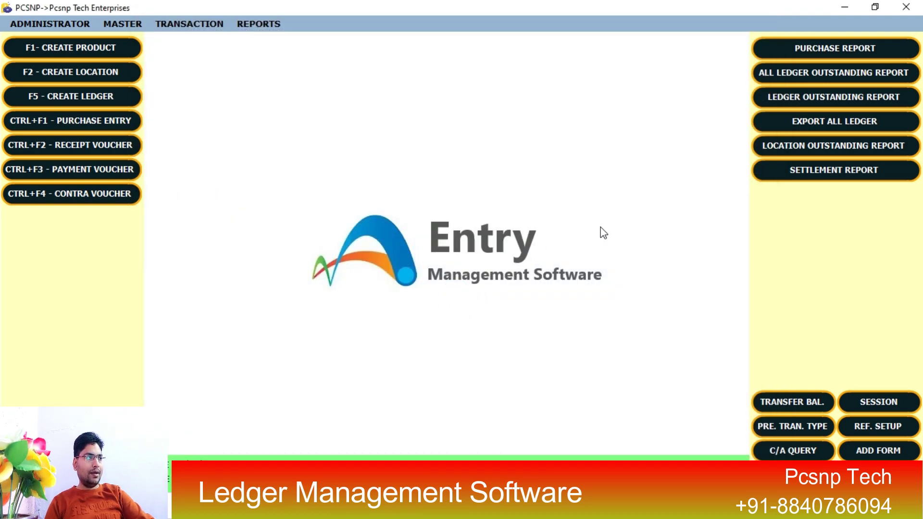
# Open the ledger outstanding report and choose the Debtor customer ledger that was debited 6500
pyautogui.click(772, 97)
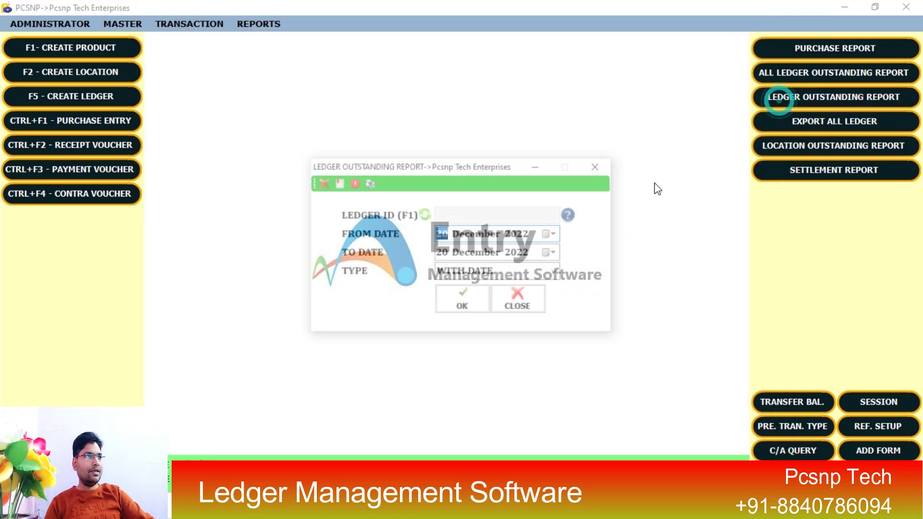
pyautogui.click(571, 214)
pyautogui.write('ama')
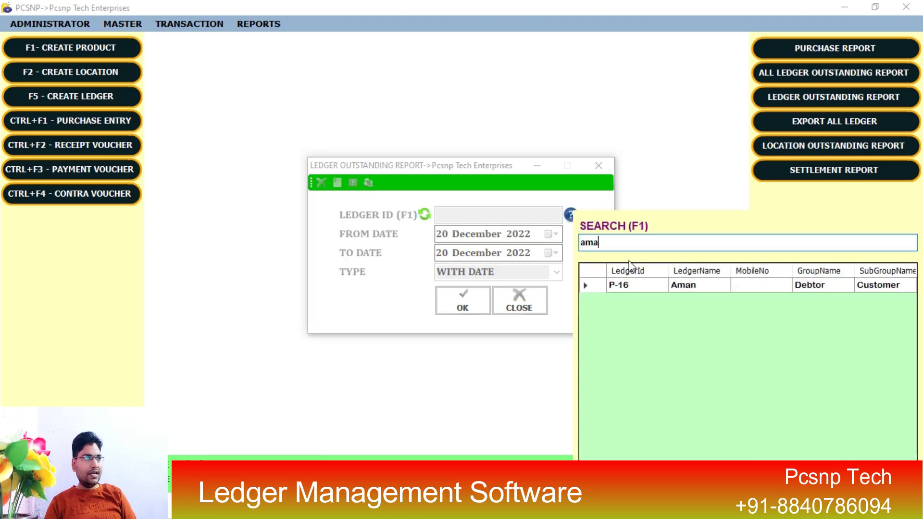
pyautogui.press('Return')
# Generate the 6500 customer's report with type WITHOUT DATE, check the balance, and close the report and its options window
pyautogui.press('Tab')
pyautogui.press('Tab')
pyautogui.press('Down')
pyautogui.press('Tab')
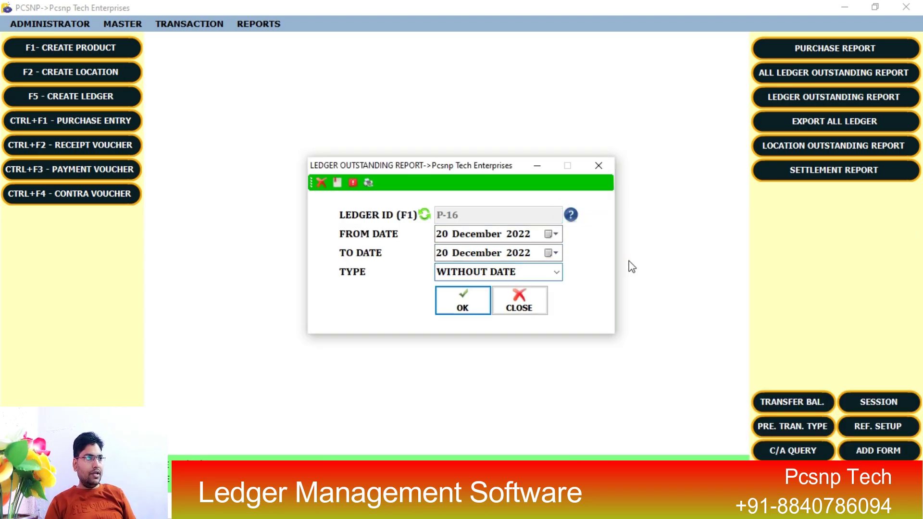
pyautogui.press('Return')
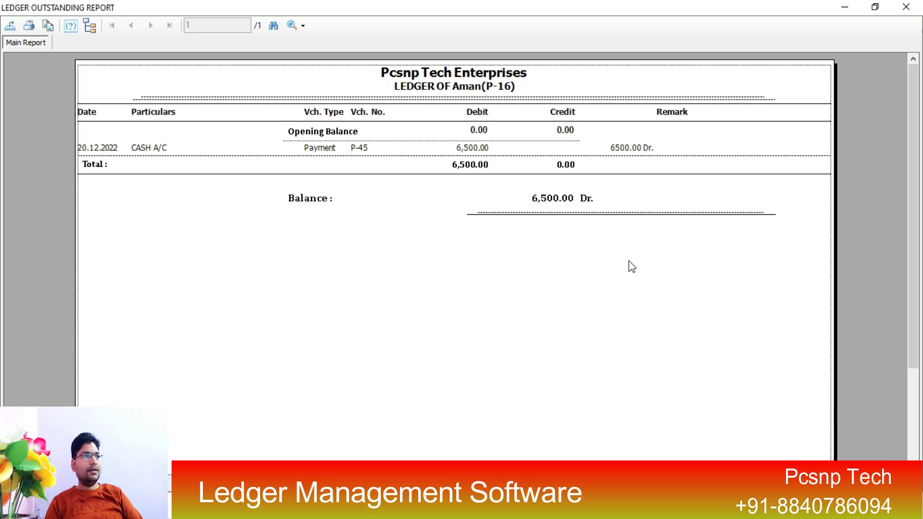
pyautogui.click(909, 13)
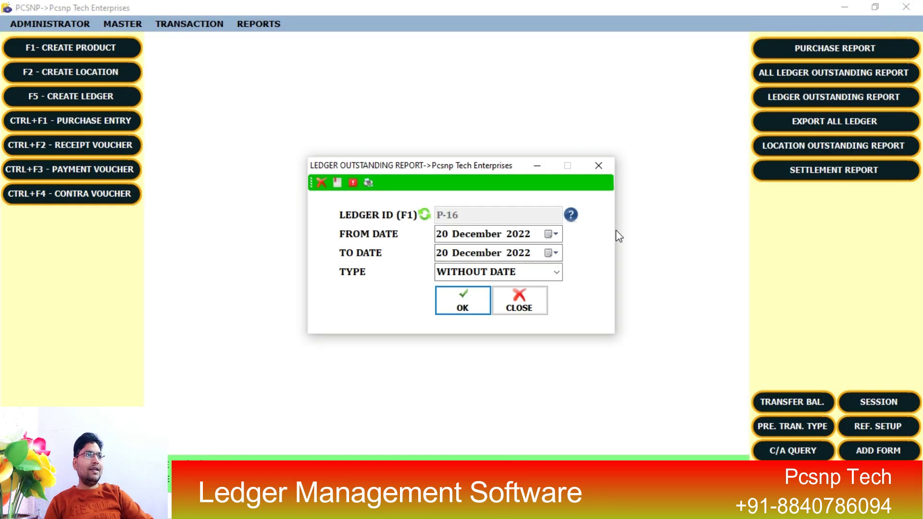
pyautogui.click(599, 167)
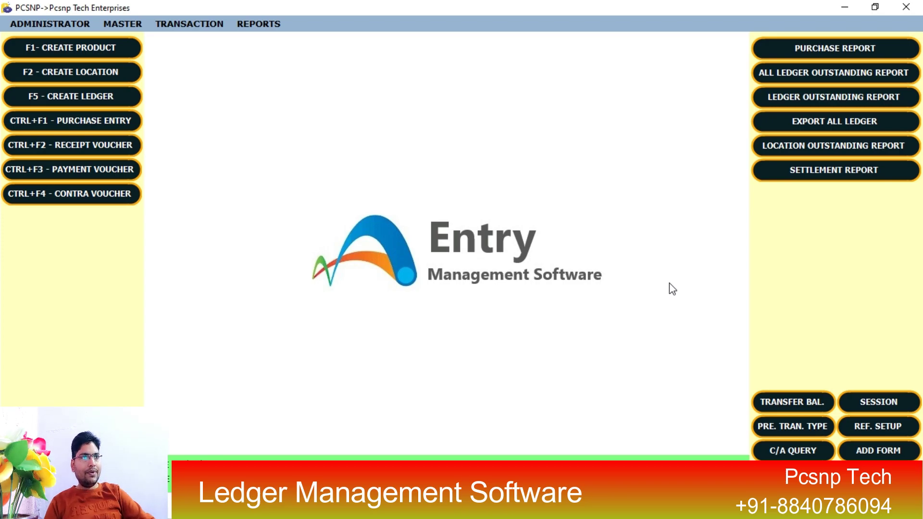
# Open the ledger master form for a new ledger
pyautogui.click(125, 96)
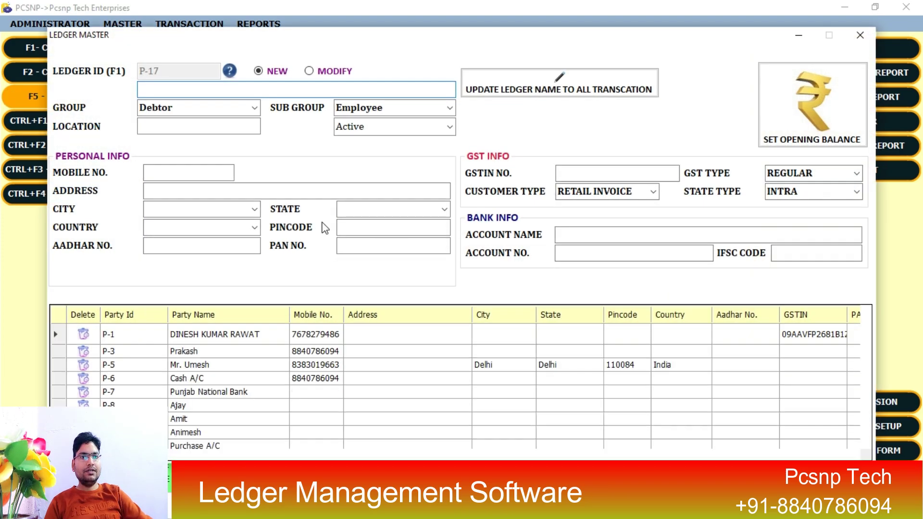